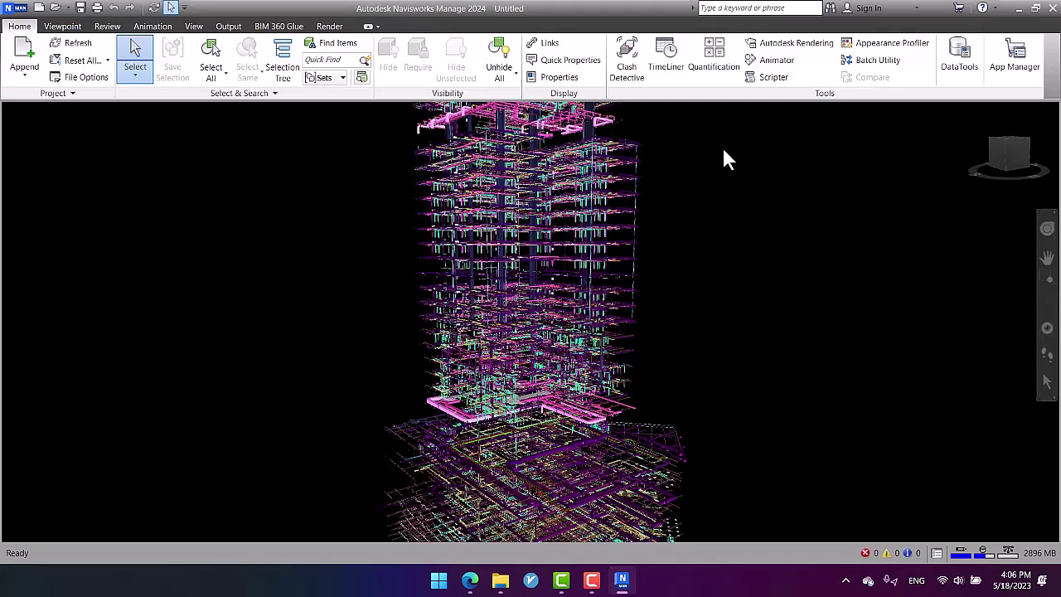
Step: In Clash Detective, add a new clash test named Duct&Pipe
click(626, 57)
drag(349, 170, 522, 177)
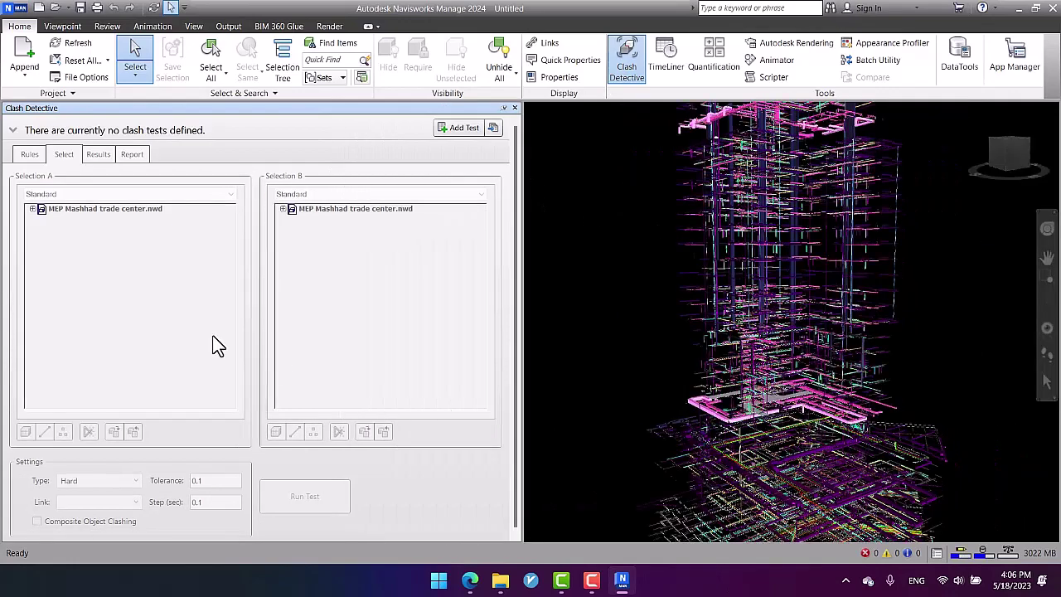
click(458, 128)
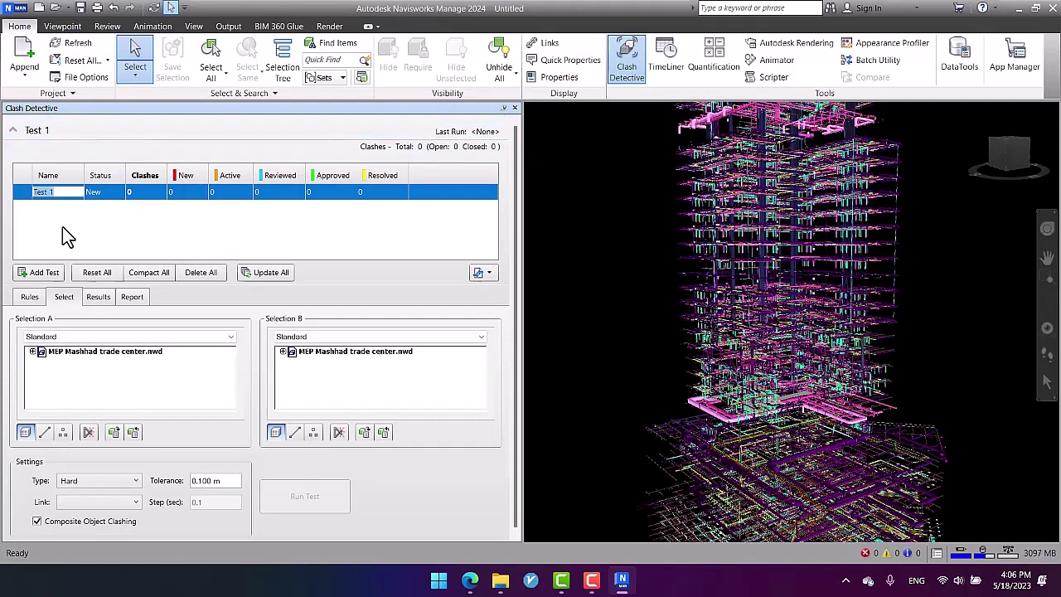
text(Duct&Pipe)
Step: Select the whole MEP model in Selection A and B, with a 0.05 m tolerance
click(123, 374)
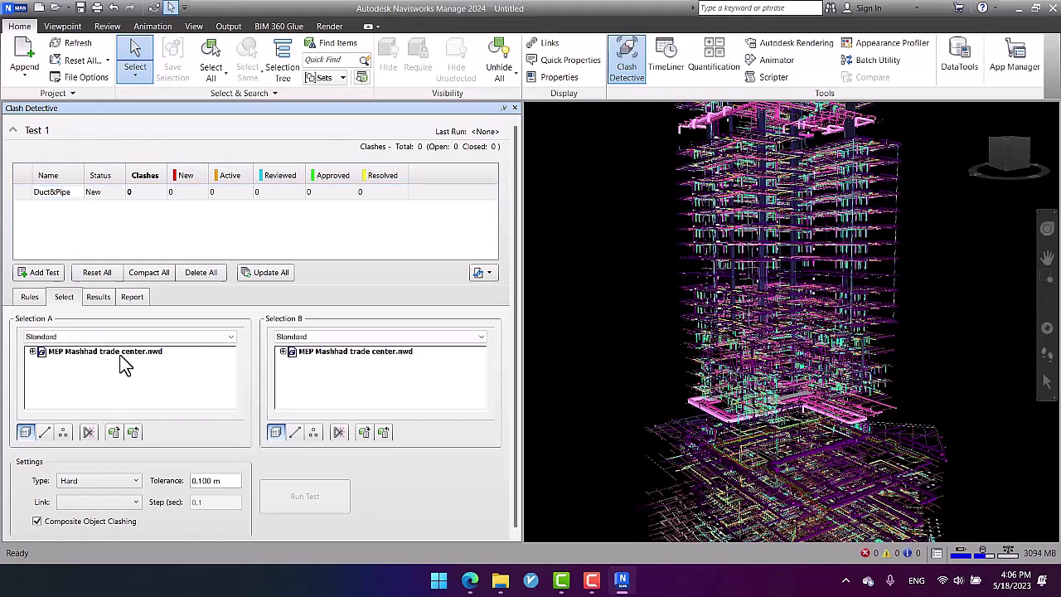
click(126, 352)
click(323, 352)
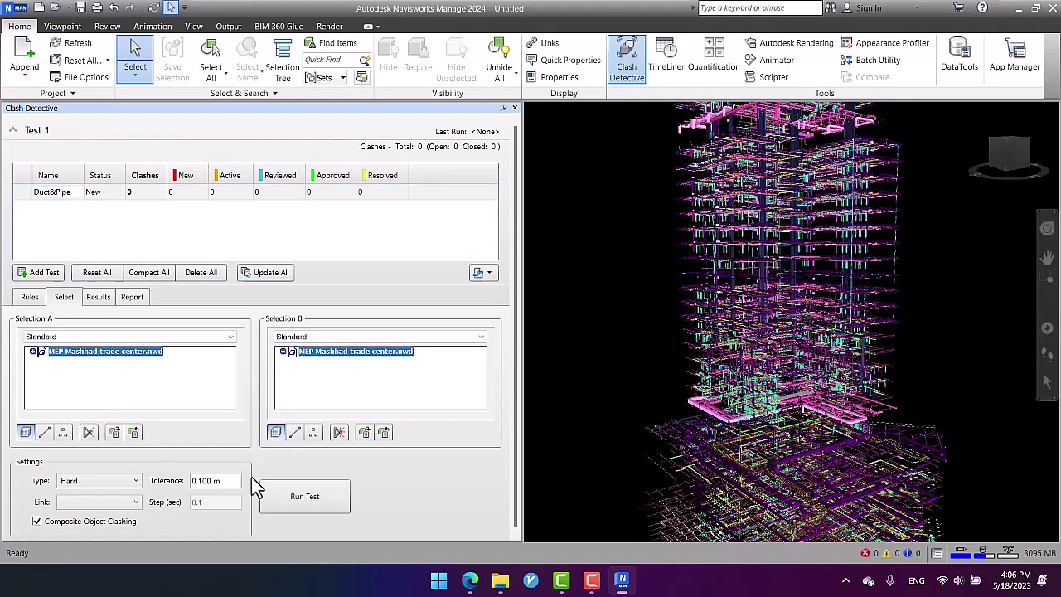
double_click(231, 487)
text(0.05)
key(Return)
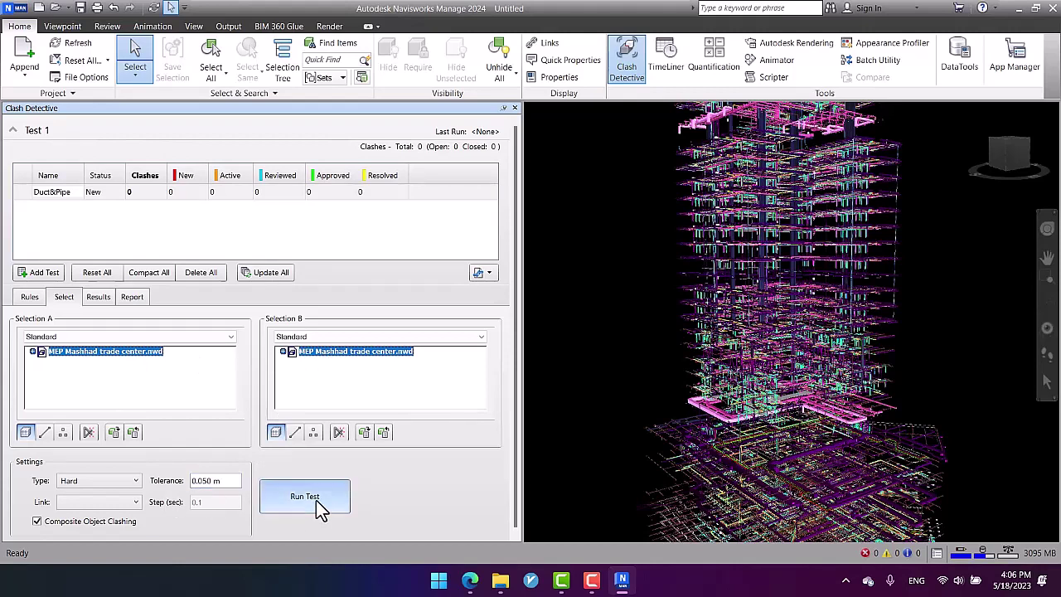
Step: Run the Duct&Pipe test, which finds 253 new clashes
click(315, 500)
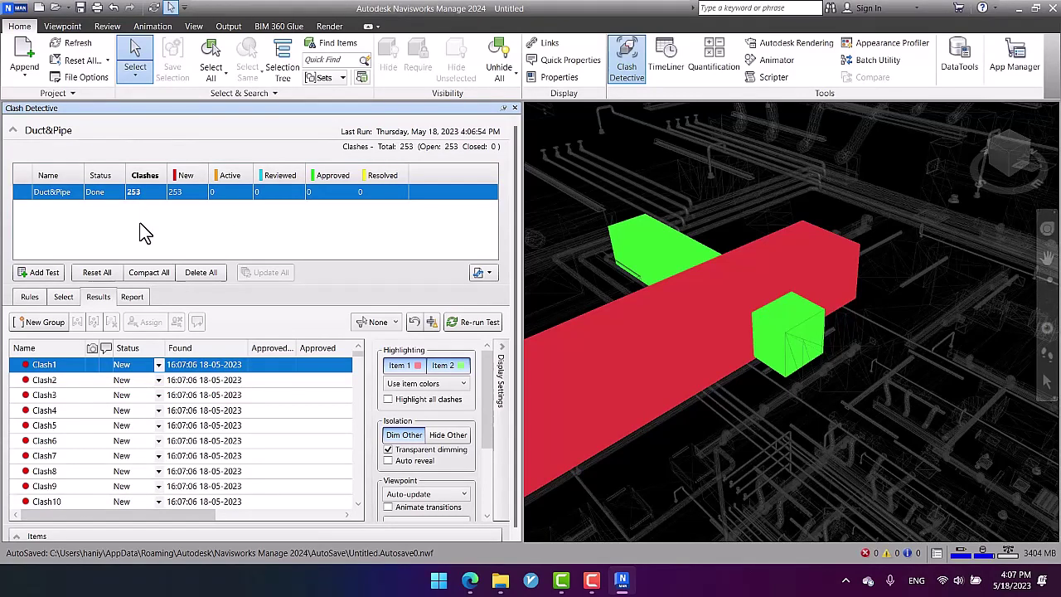
Step: Write the Duct&Pipe clash report using the 'As viewpoints' report format
click(134, 298)
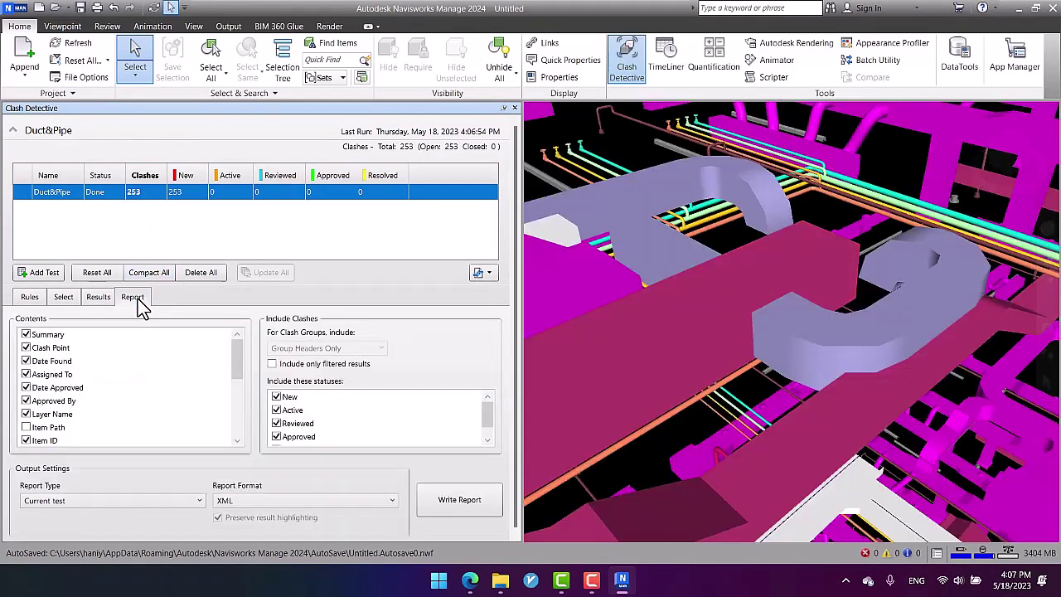
click(280, 502)
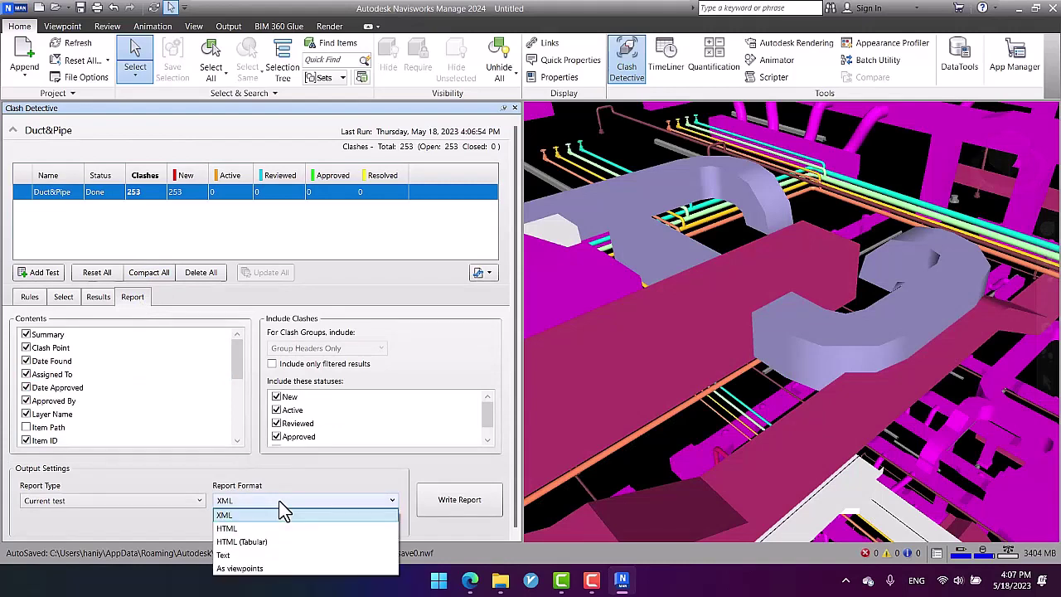
click(267, 568)
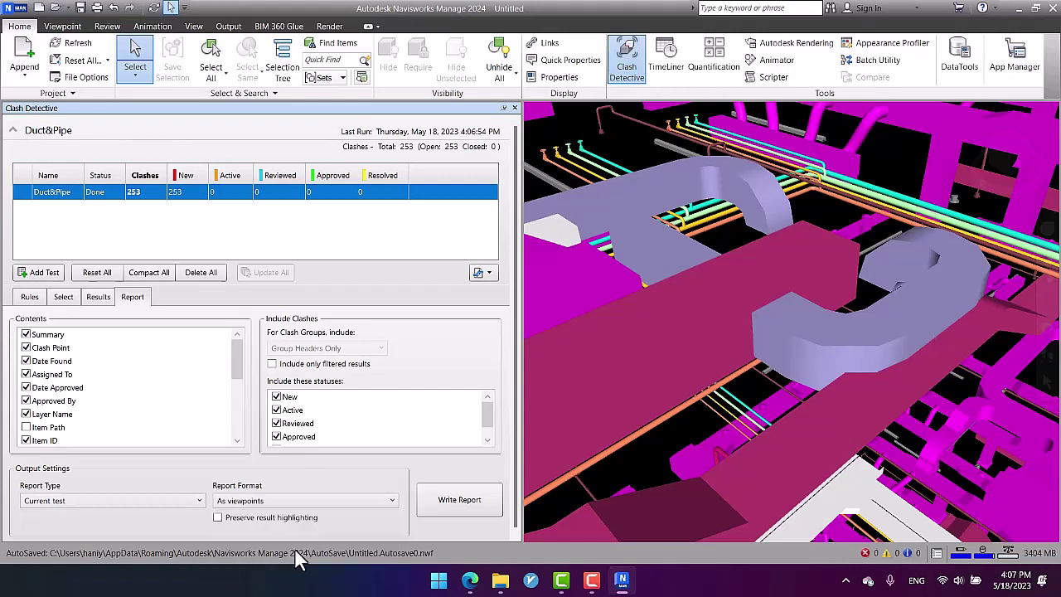
click(464, 503)
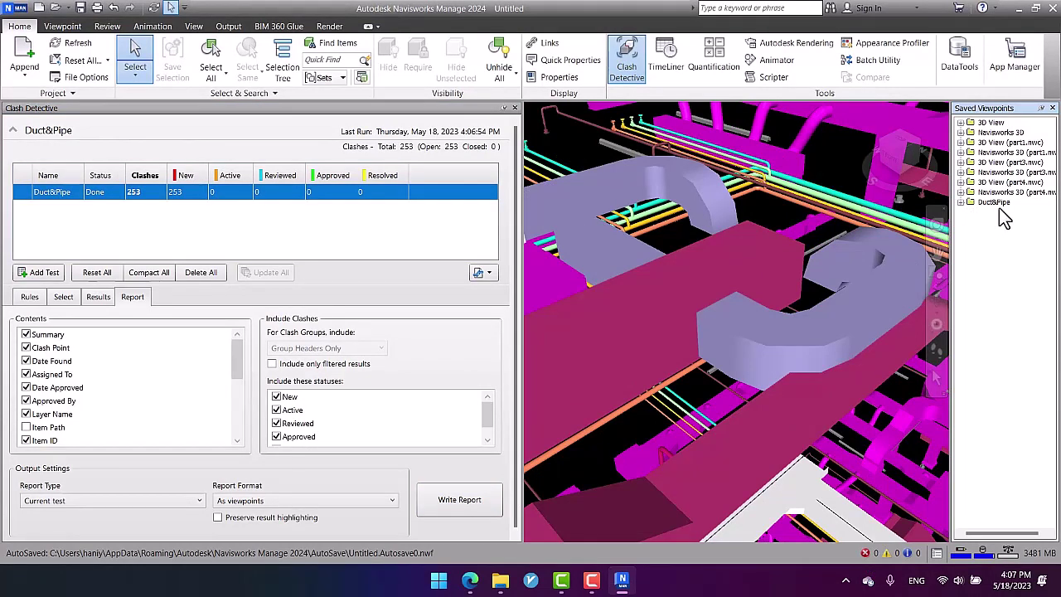
Step: Expand the Duct&Pipe viewpoint folder and view several clash viewpoints, ending on Clash19 and Clash12
click(960, 203)
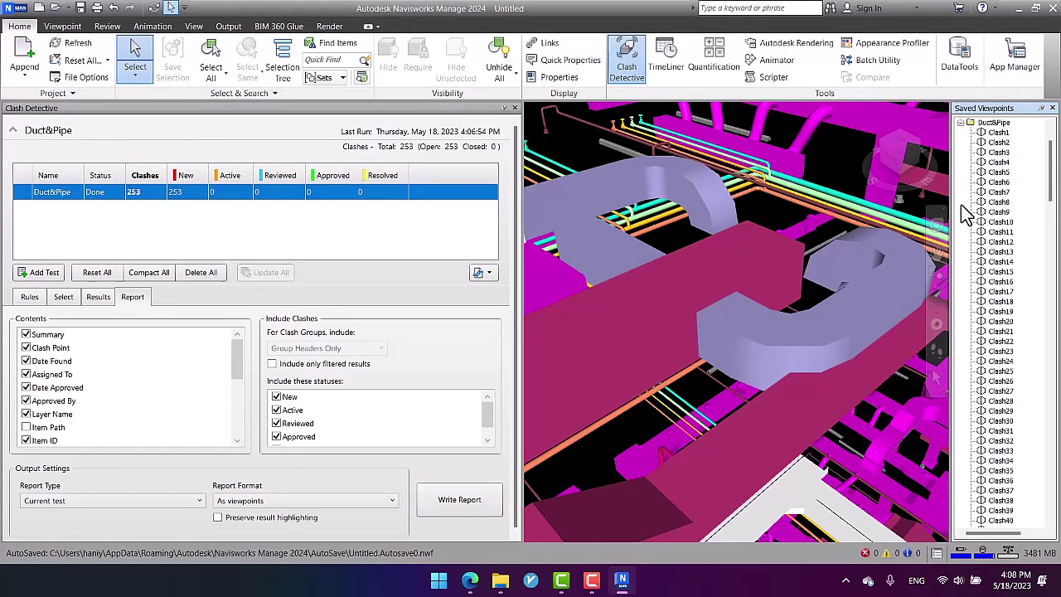
click(997, 173)
click(999, 233)
click(1000, 291)
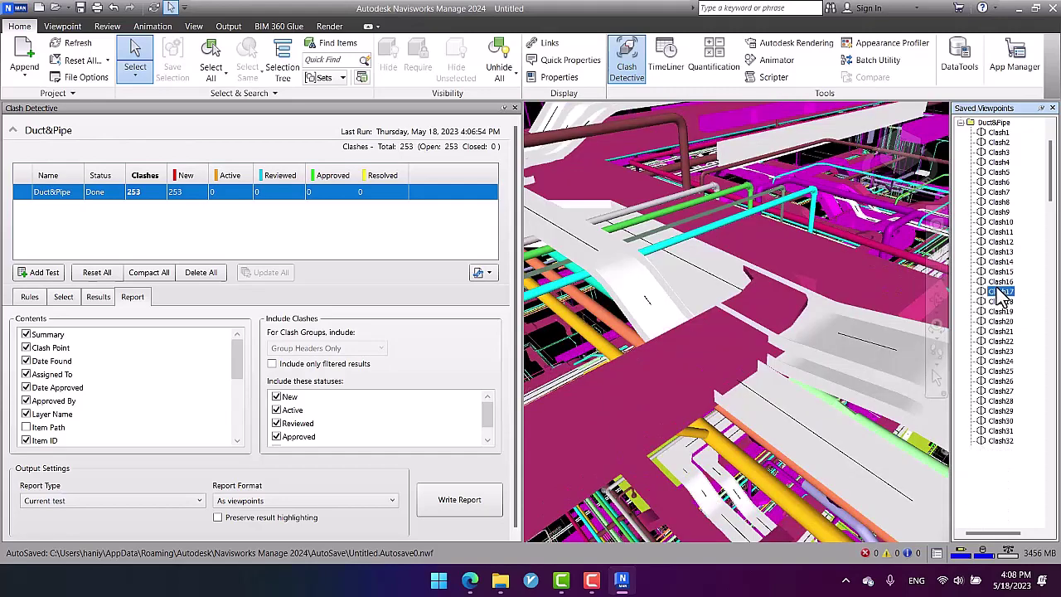
click(1000, 331)
click(1000, 400)
click(1000, 440)
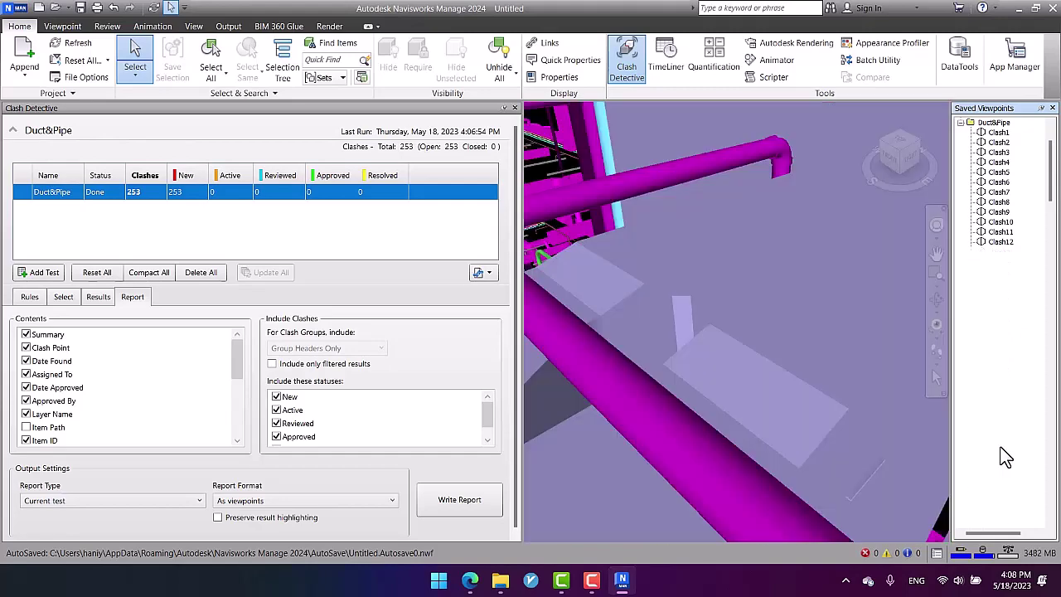
click(1000, 500)
click(1000, 380)
click(1001, 312)
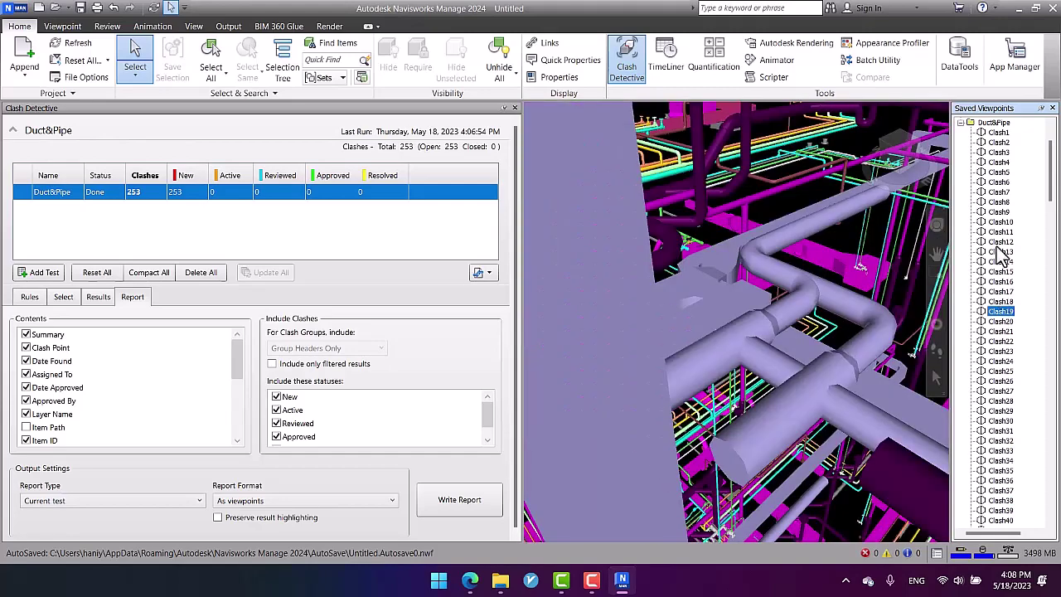
click(1000, 241)
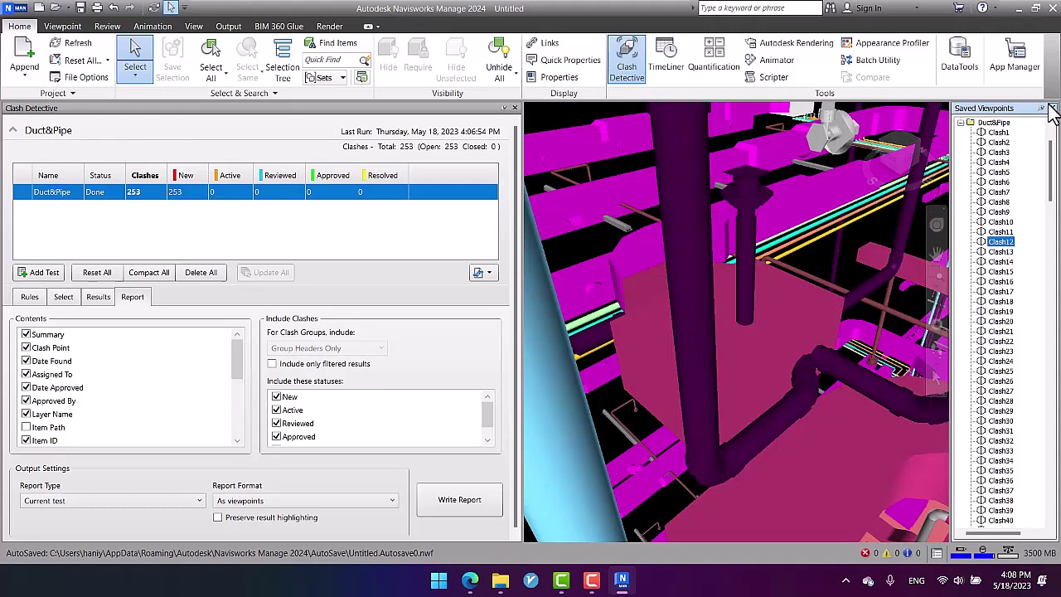
Step: Write the report in HTML format, saved to the Desktop as Duct&Pipe
click(336, 500)
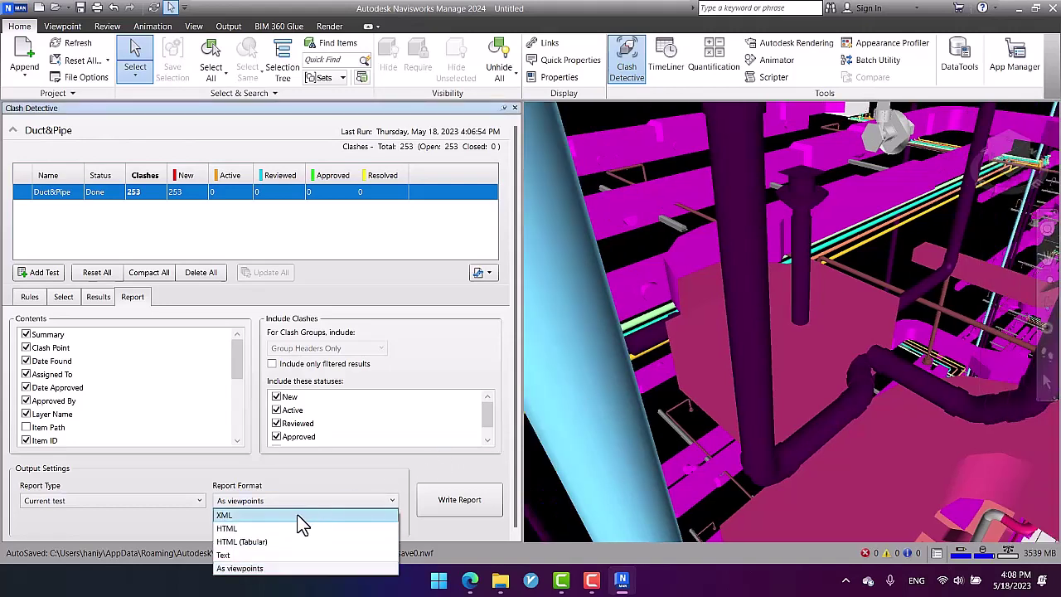
click(279, 532)
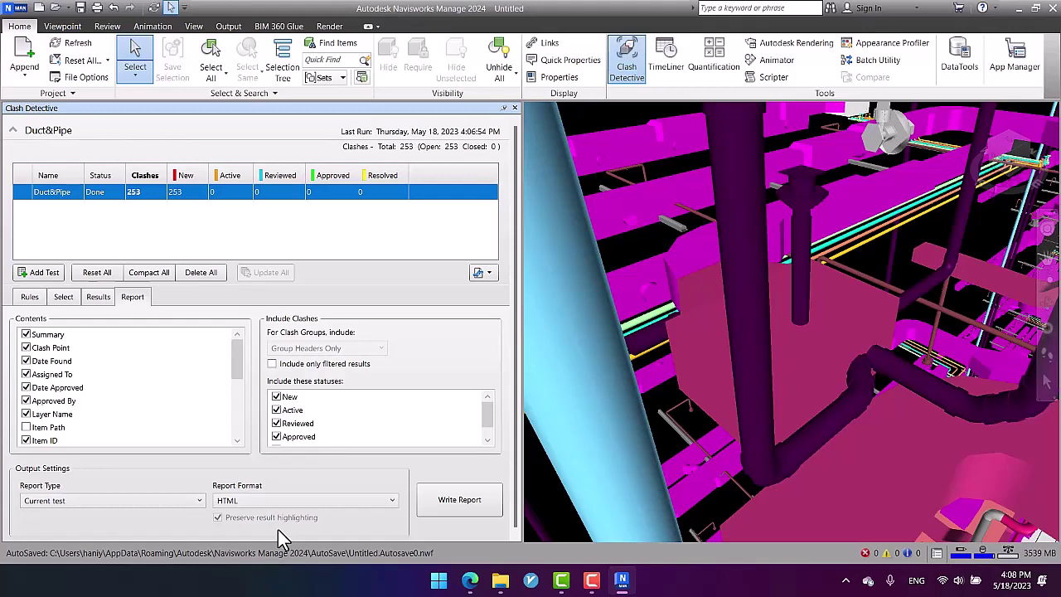
click(466, 508)
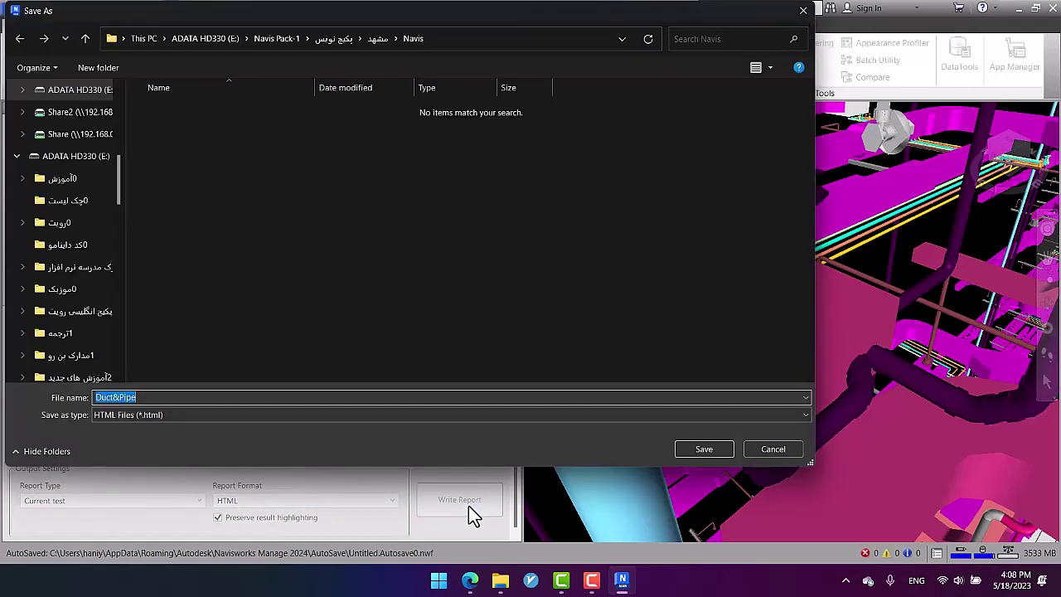
drag(119, 185, 122, 80)
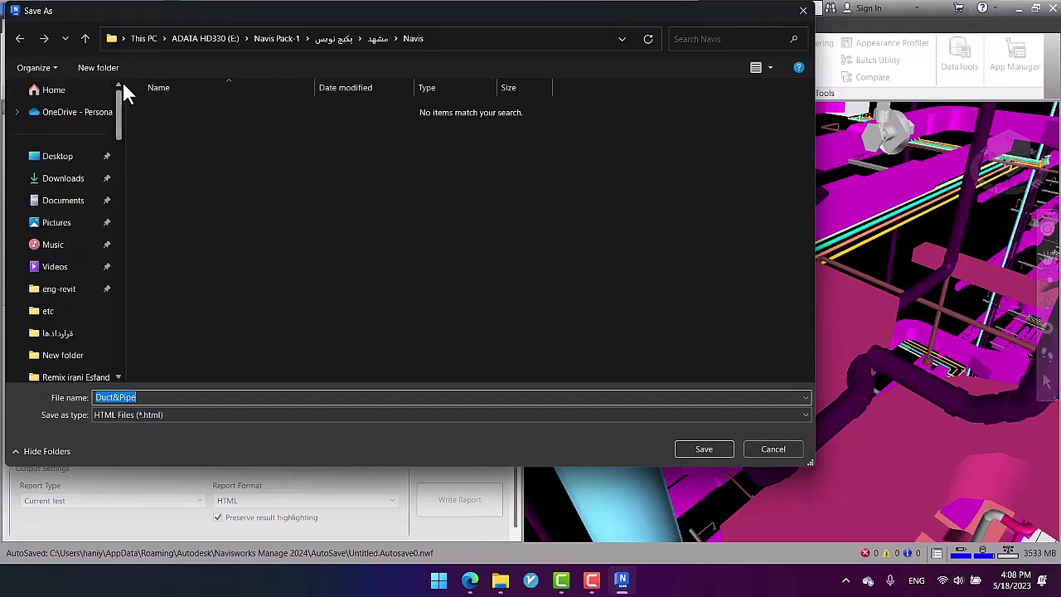
click(58, 157)
click(703, 450)
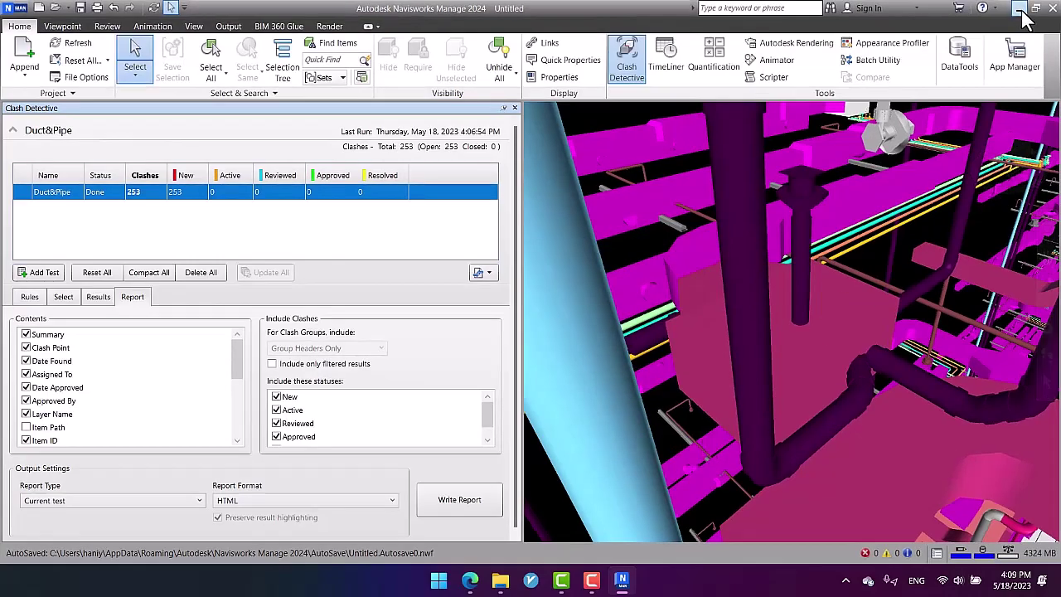
Step: Open Duct&Pipe.html from the Desktop in a maximized Edge window and scroll through its clash entries
click(1016, 9)
double_click(252, 106)
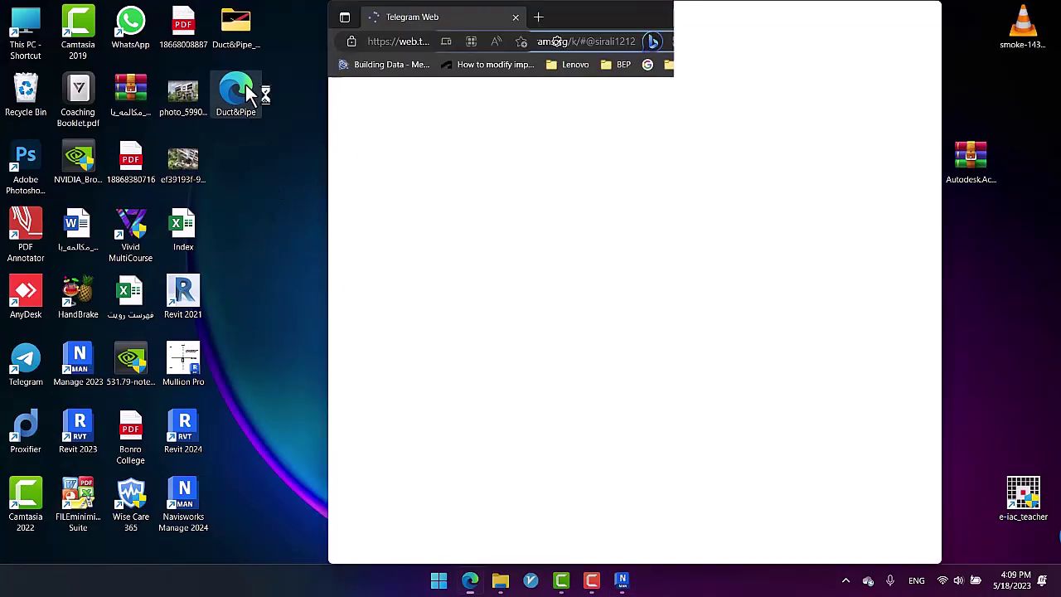
click(899, 10)
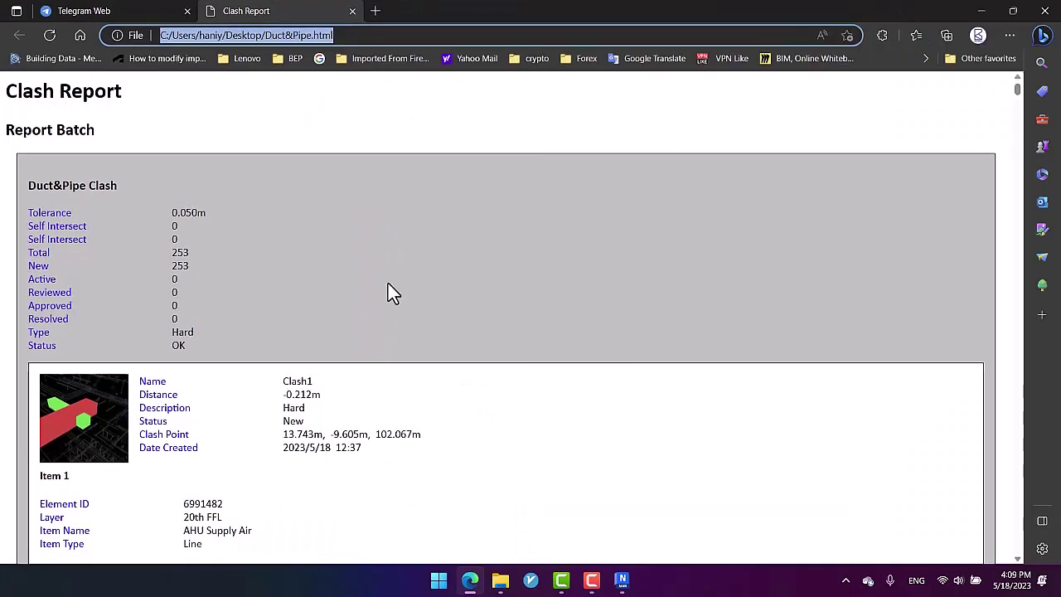
scroll(428, 284, down, 10)
scroll(430, 294, down, 6)
scroll(428, 288, down, 10)
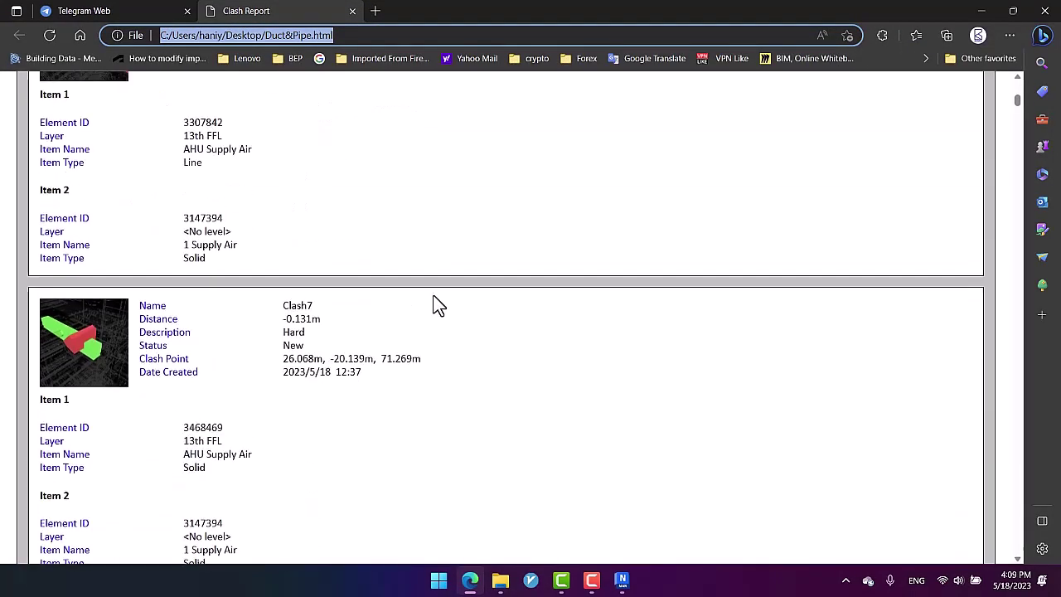
scroll(436, 300, up, 15)
scroll(429, 302, up, 12)
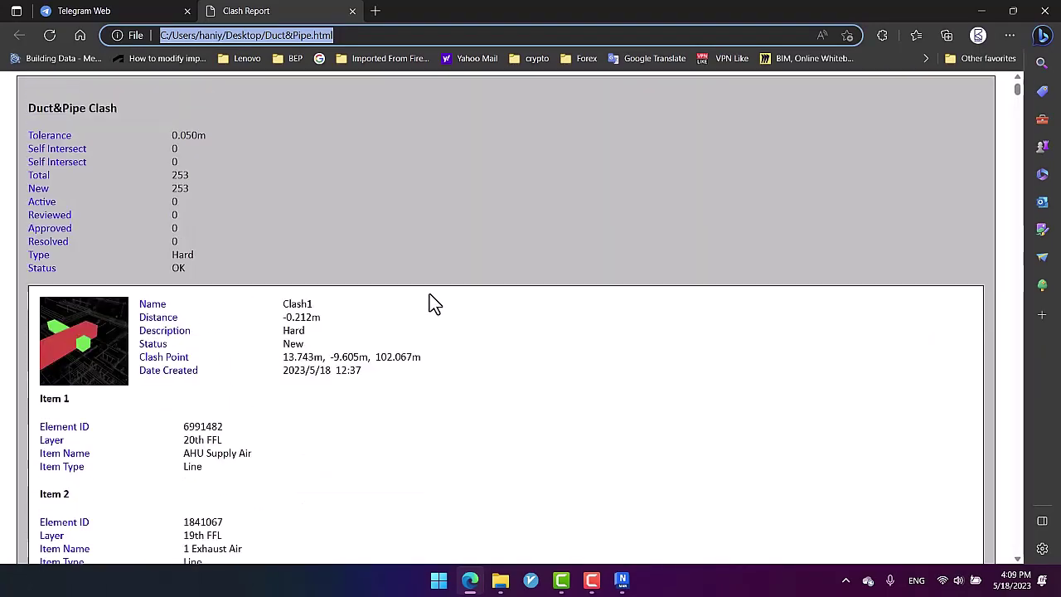
scroll(427, 298, down, 4)
scroll(432, 299, up, 1)
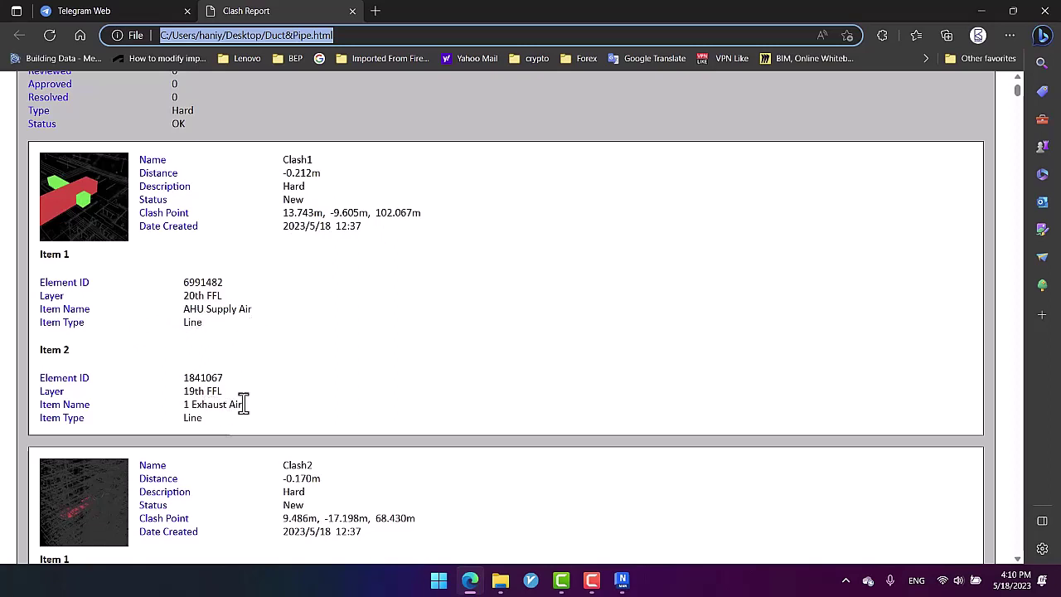
Step: Print the report to 'Print to PDF Annotator', producing the 127-page Clash Report.pdf
key(ctrl+p)
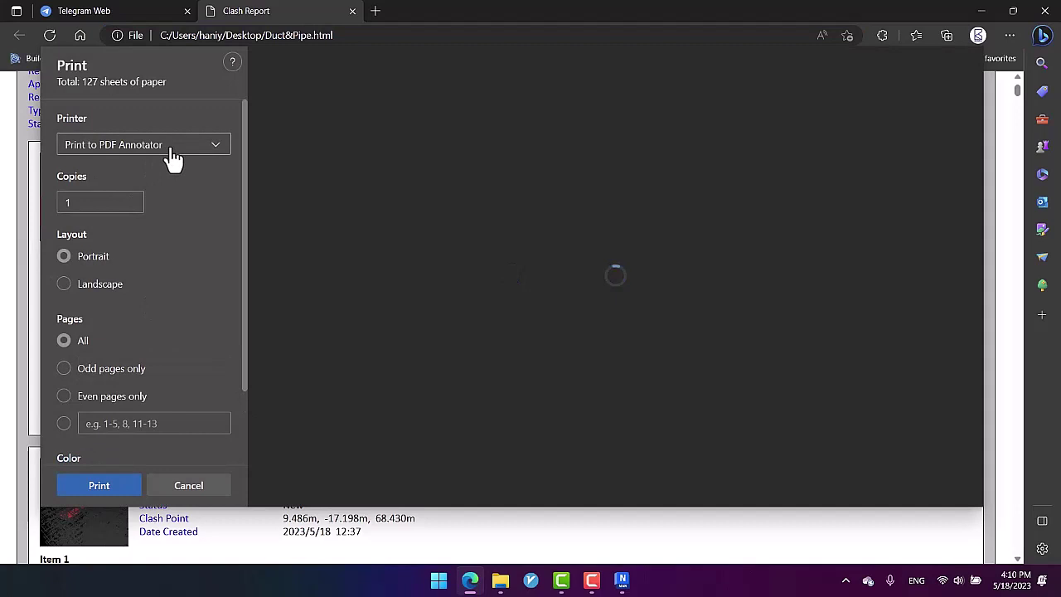
click(125, 487)
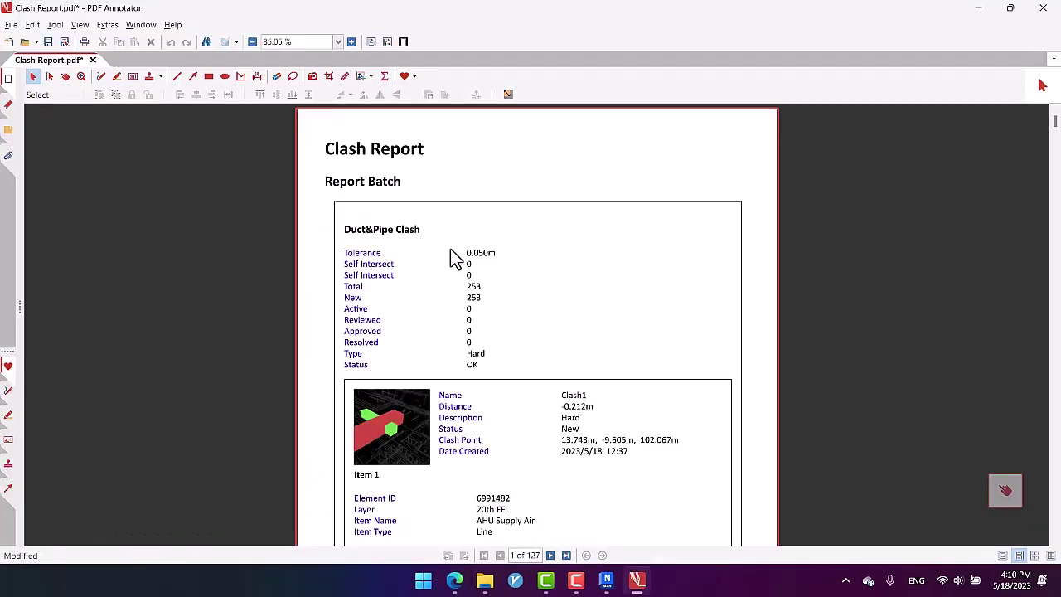
scroll(1034, 190, down, 1)
mouse_move(1055, 133)
mouse_down()
mouse_move(1056, 489)
mouse_move(1053, 116)
mouse_up()
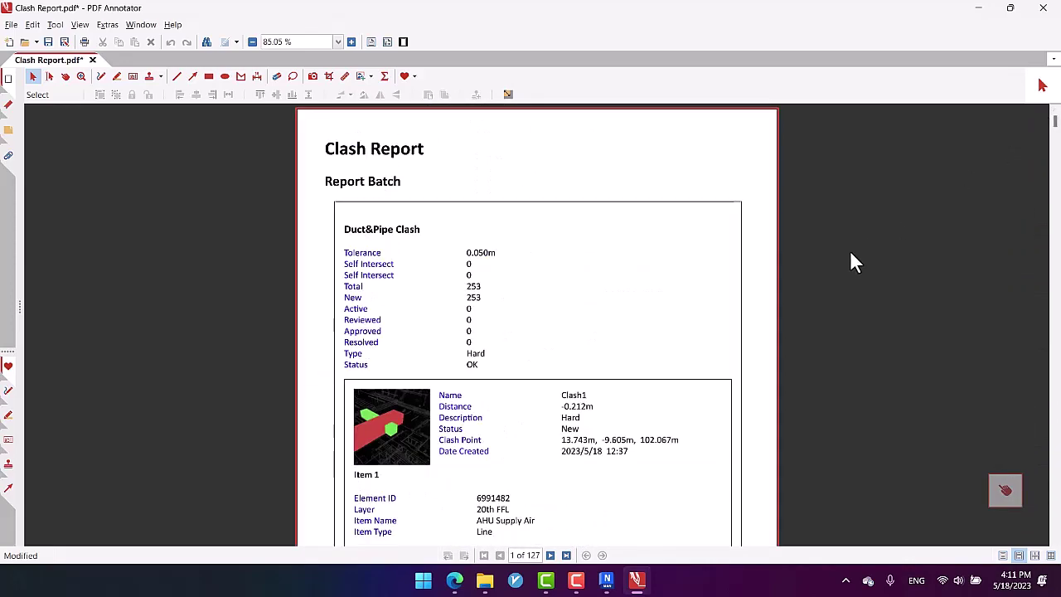